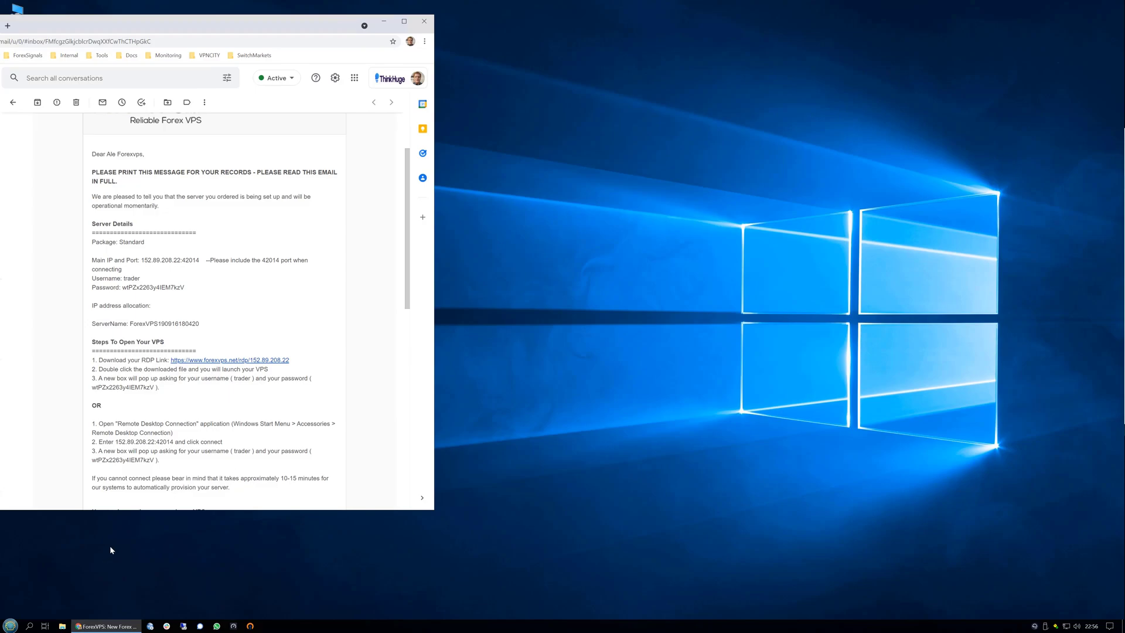
# Search Windows for Remote Desktop Connection, then close the dialog it opens.
pyautogui.click(30, 626)
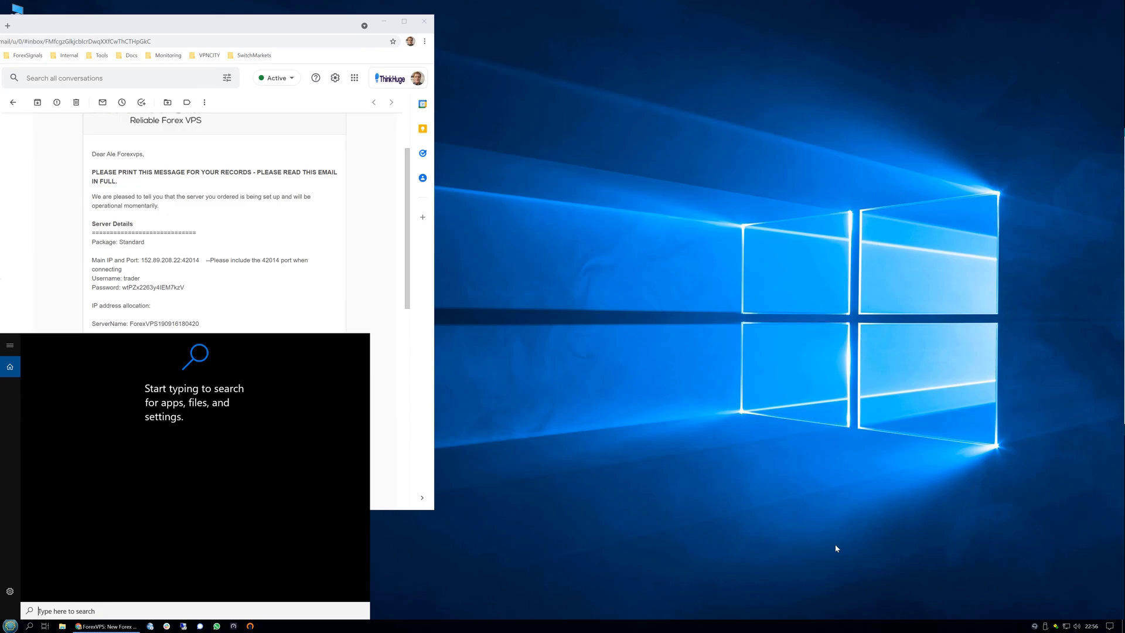
pyautogui.write('remote desktop ')
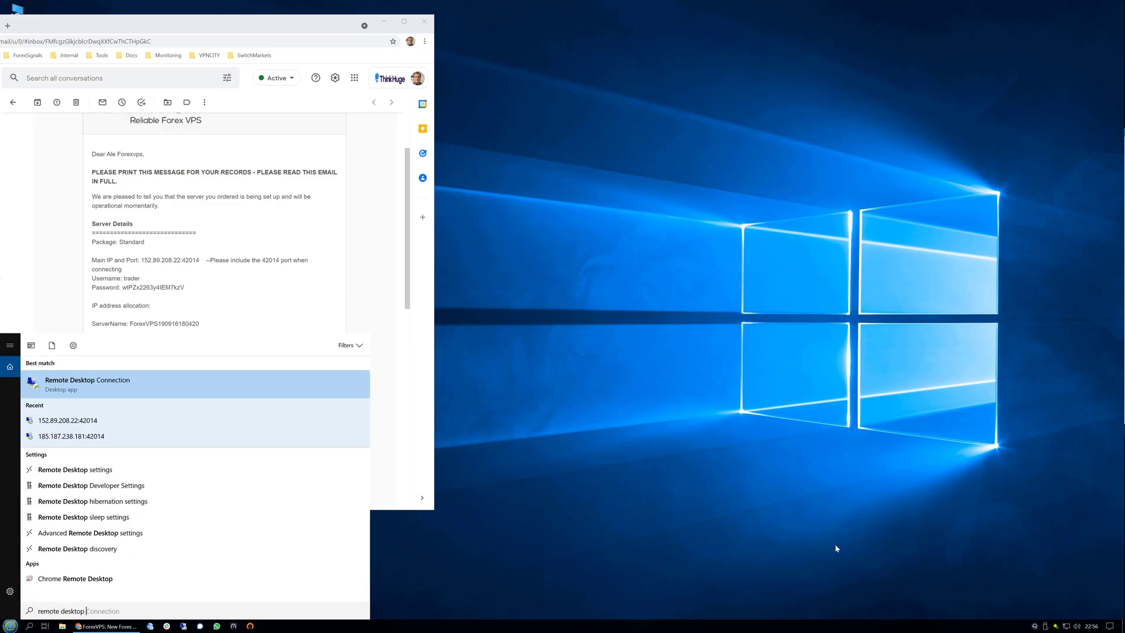
pyautogui.write('connection')
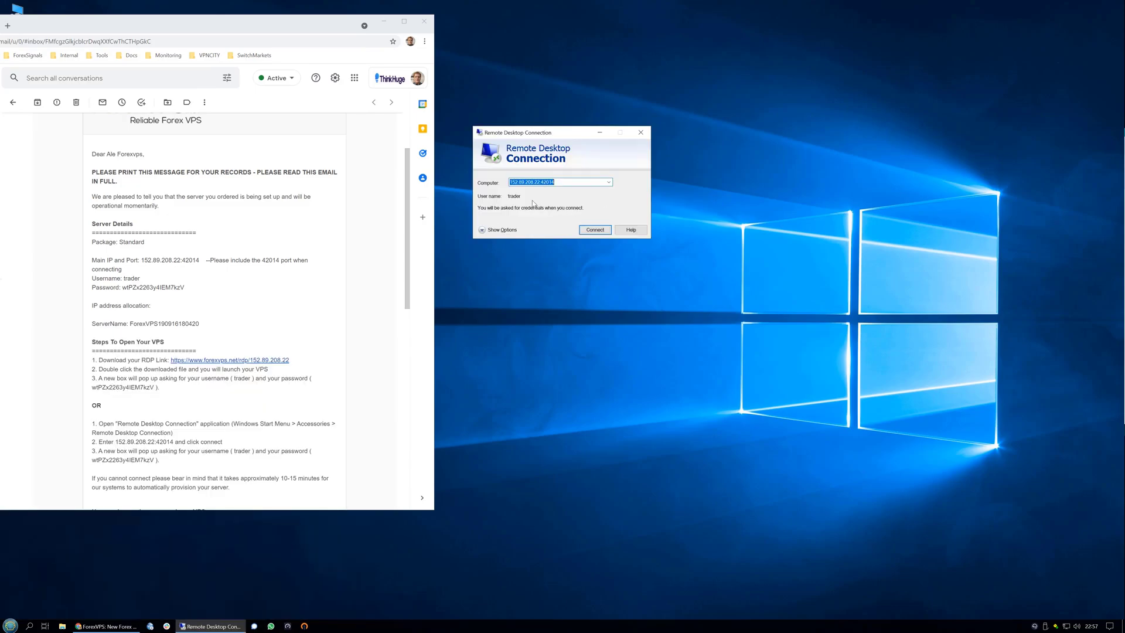
pyautogui.click(641, 132)
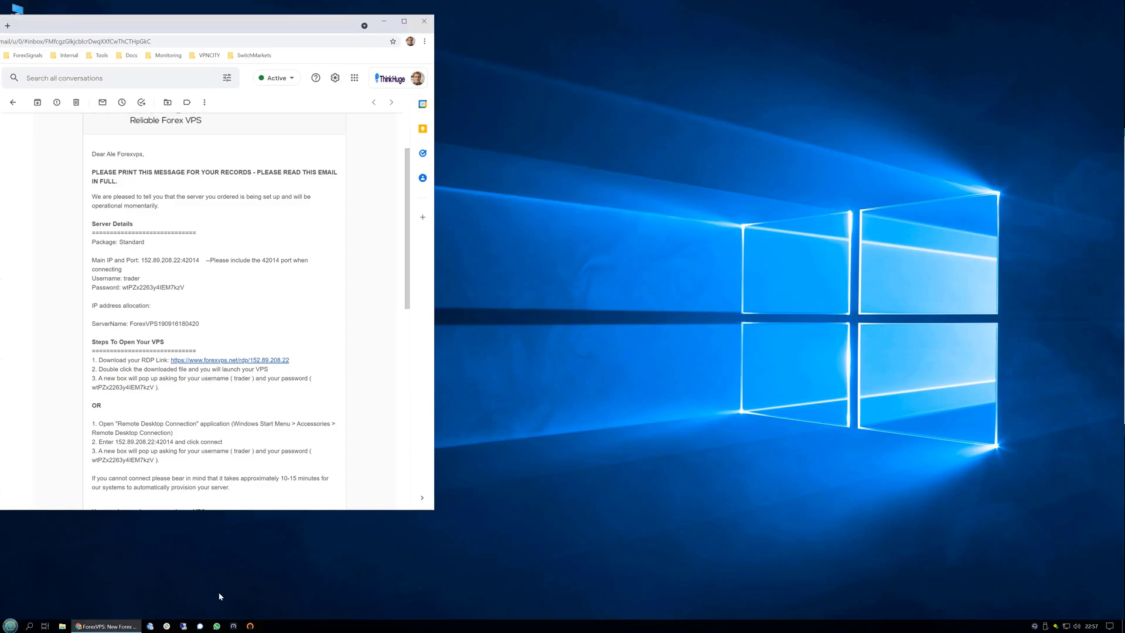
# Launch Remote Desktop Connection again from the Run box with mstsc.
pyautogui.press('super+r')
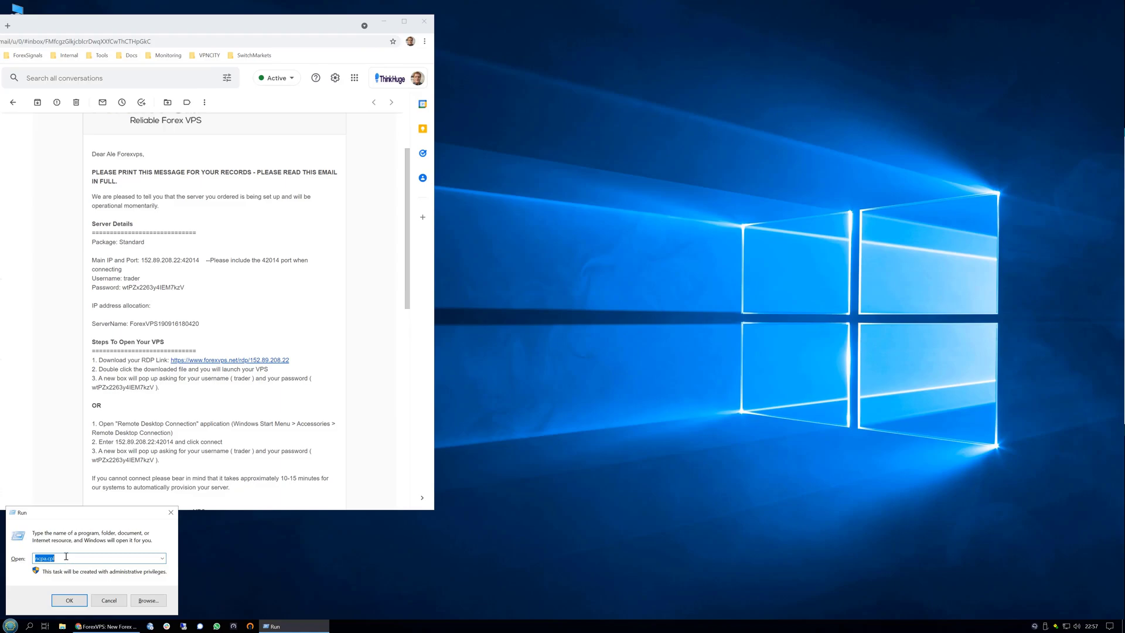
pyautogui.write('mstsc.exe')
pyautogui.press('Return')
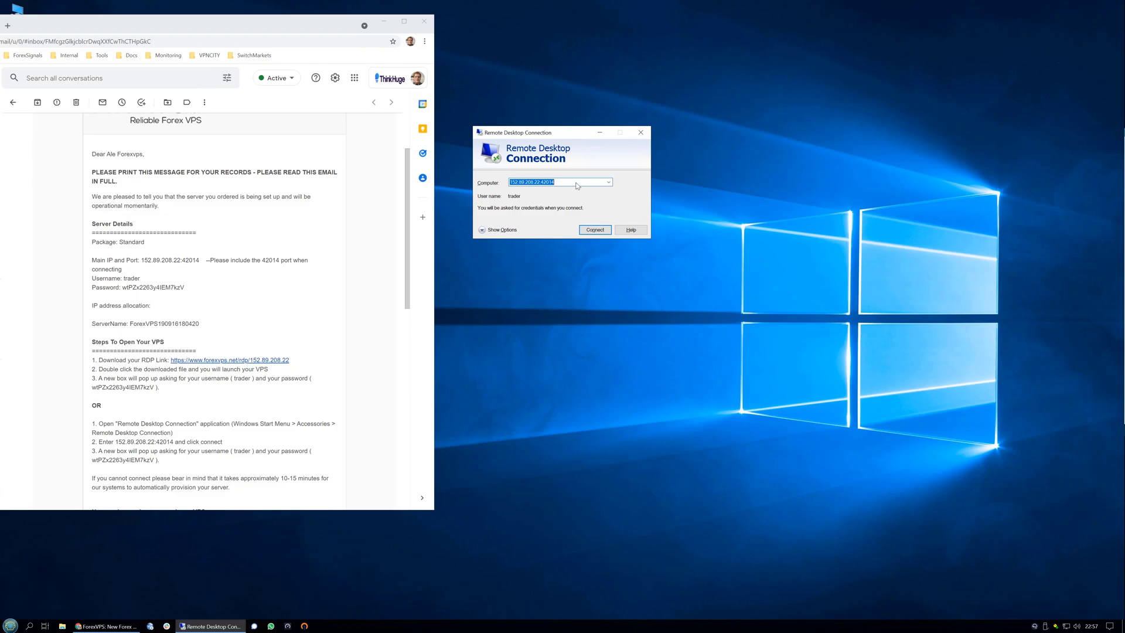
# Copy 152.89.208.22:42014 from the email into the Computer field and connect.
pyautogui.click(189, 260)
pyautogui.moveTo(190, 259); pyautogui.dragTo(142, 258)
pyautogui.hotkey('ctrl', 'c')
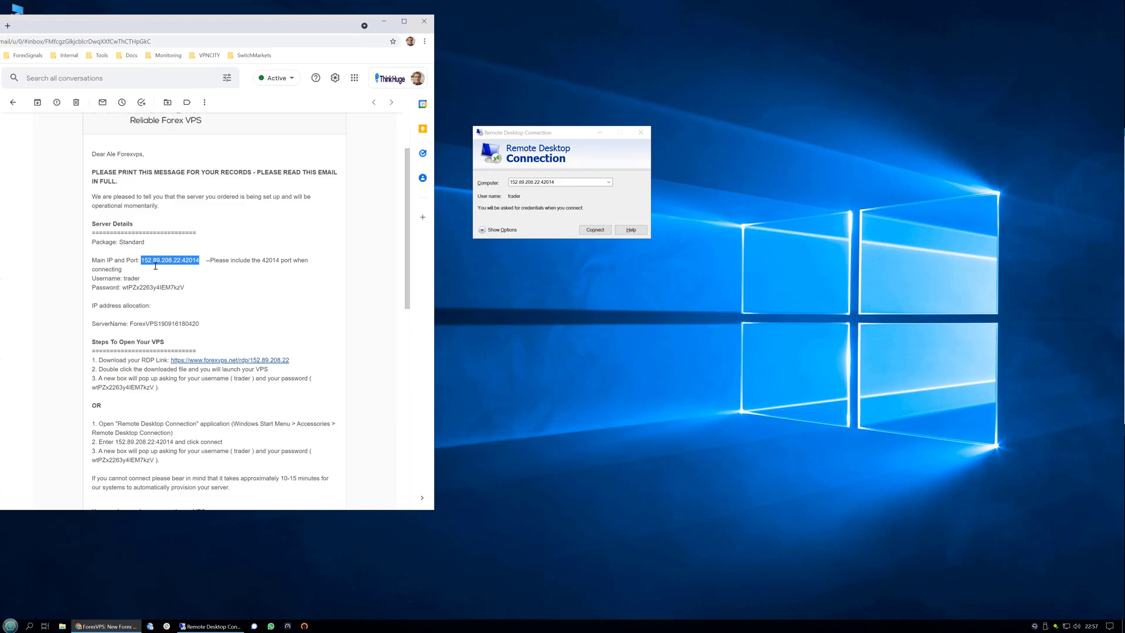
pyautogui.click(583, 184)
pyautogui.hotkey('ctrl', 'a')
pyautogui.hotkey('ctrl', 'v')
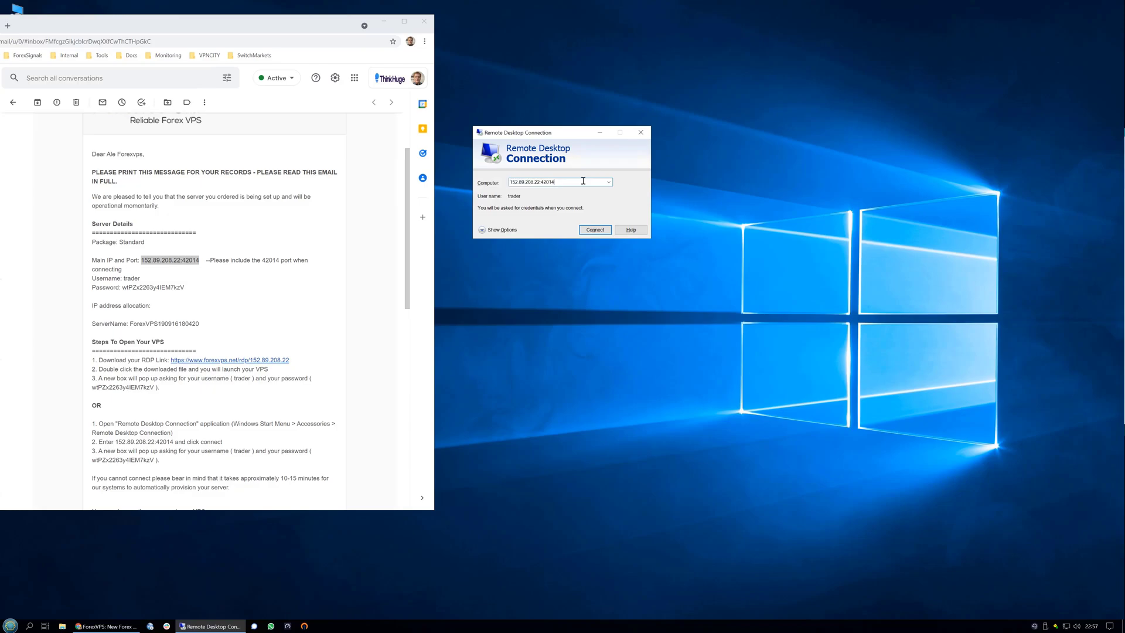
pyautogui.click(594, 231)
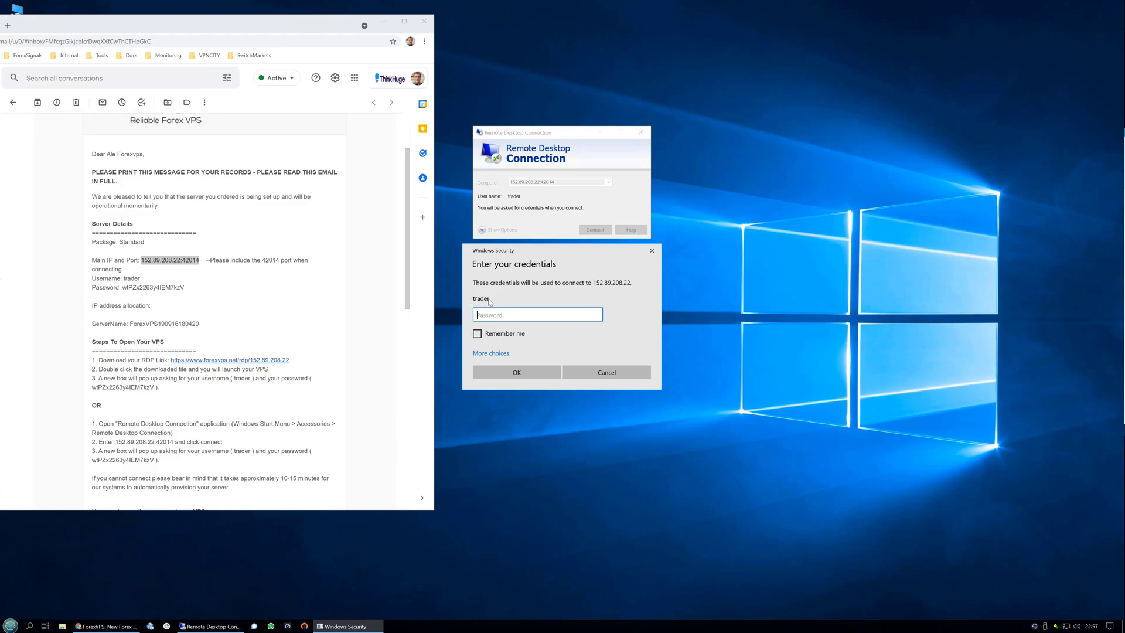
# Switch to a different account and enter the VPS user name.
pyautogui.click(495, 354)
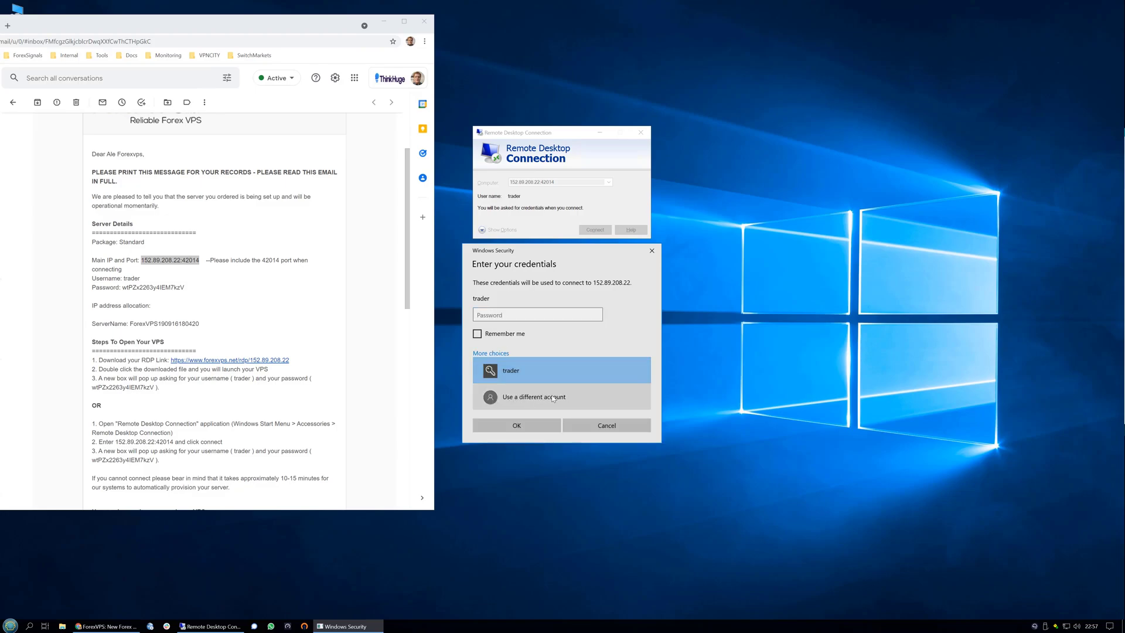
pyautogui.click(553, 399)
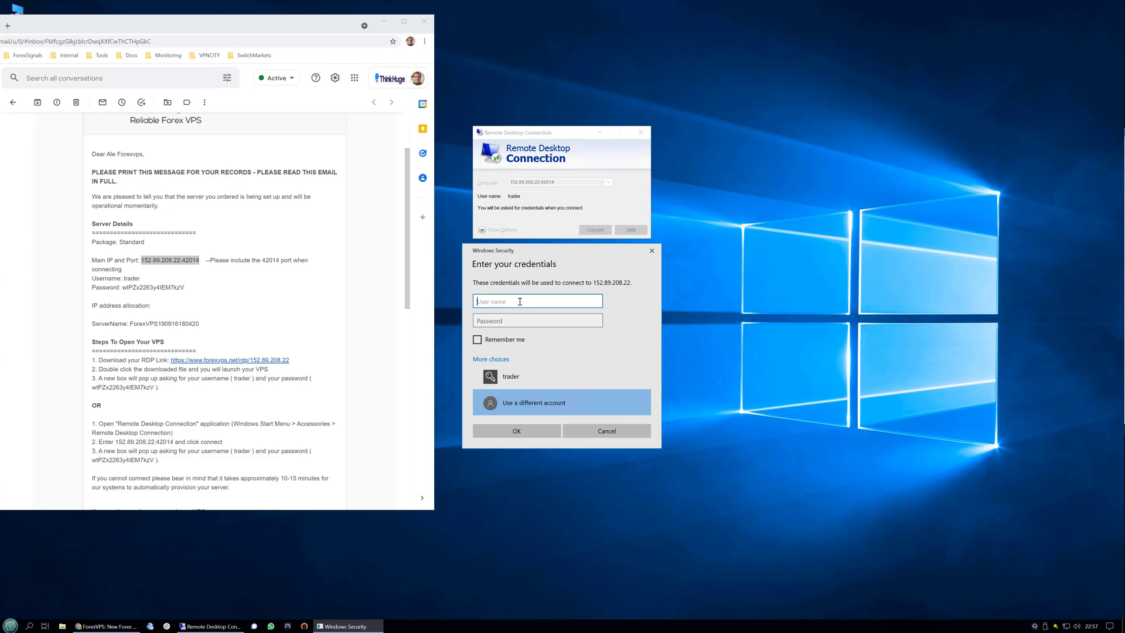
pyautogui.write('trader')
# Paste the password copied from the email and tick Remember me.
pyautogui.click(185, 288)
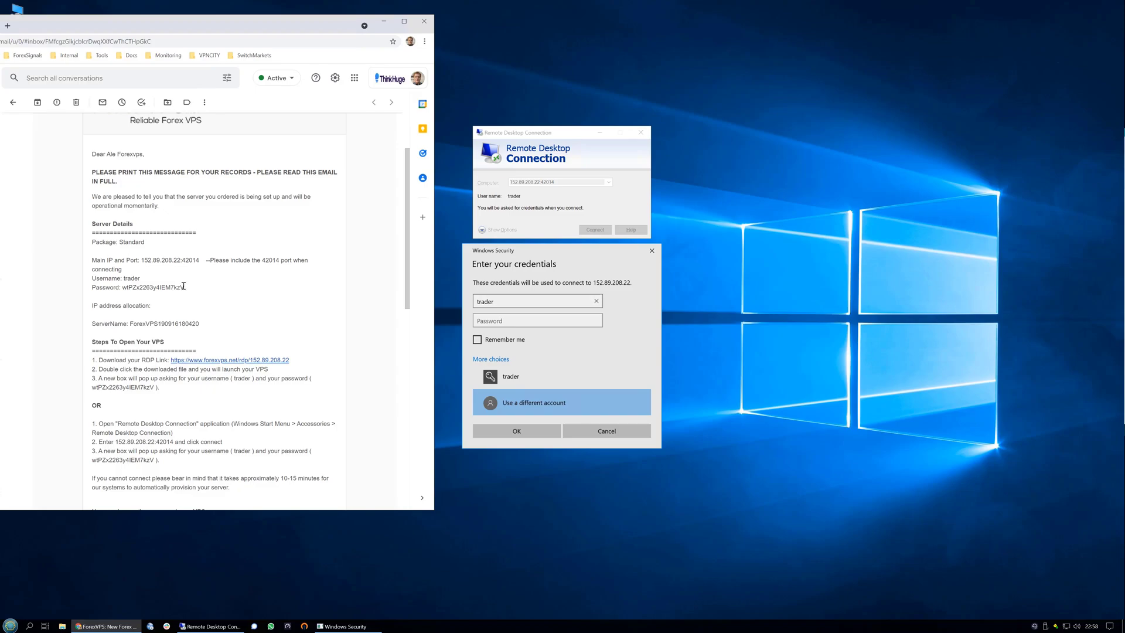
pyautogui.moveTo(186, 288); pyautogui.dragTo(122, 288)
pyautogui.click(121, 288)
pyautogui.moveTo(121, 288); pyautogui.dragTo(186, 290)
pyautogui.click(526, 320)
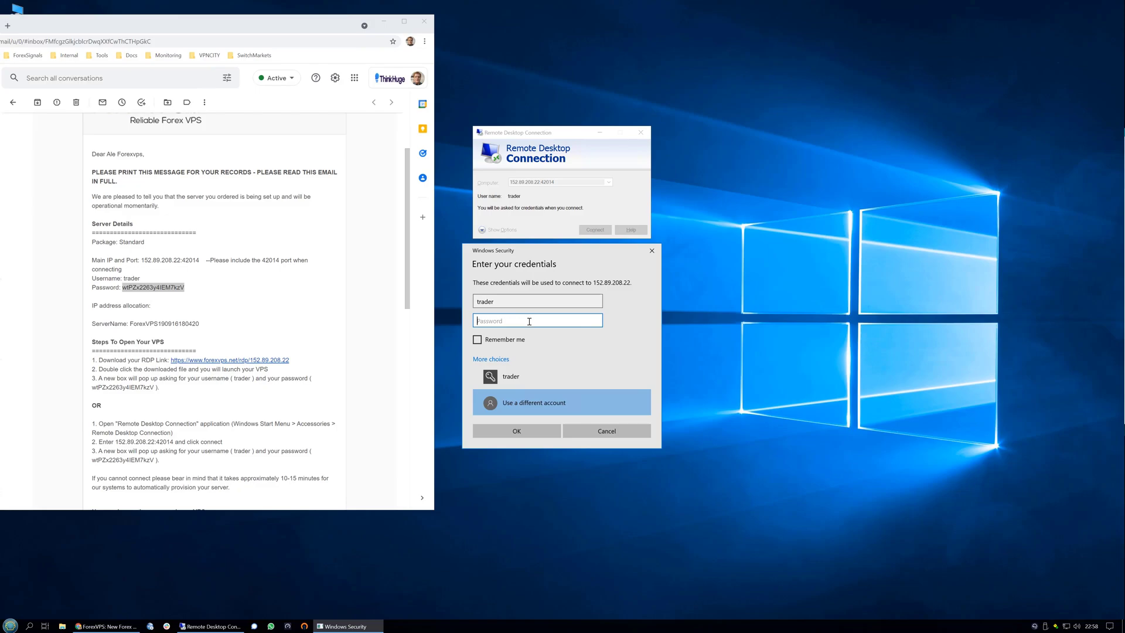
pyautogui.hotkey('ctrl', 'v')
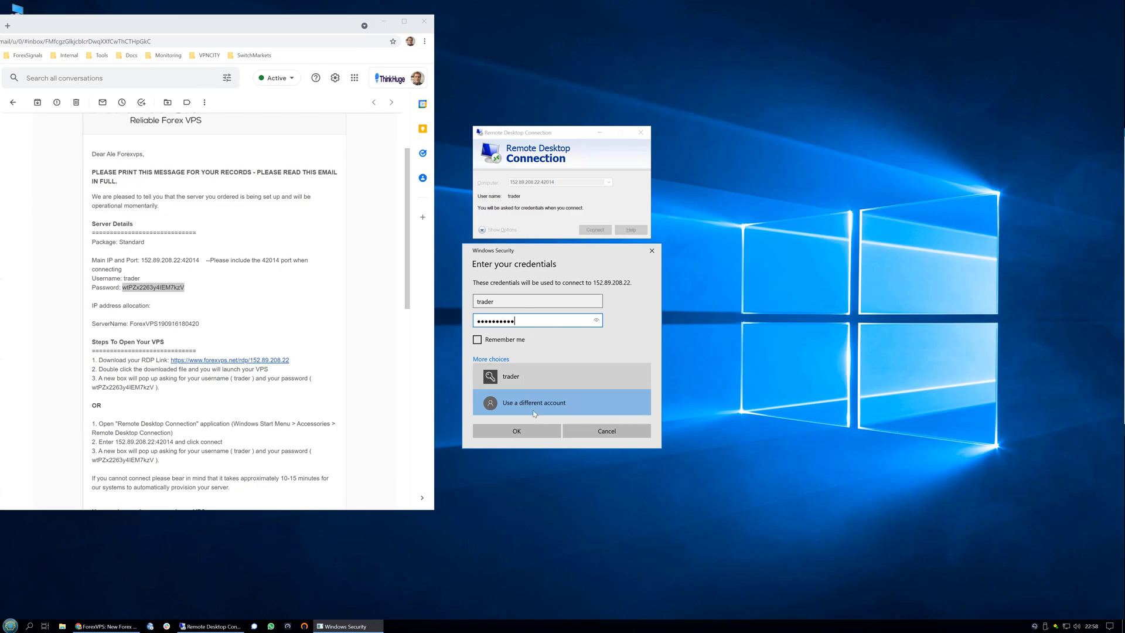
pyautogui.hotkey('shift', 'Tab')
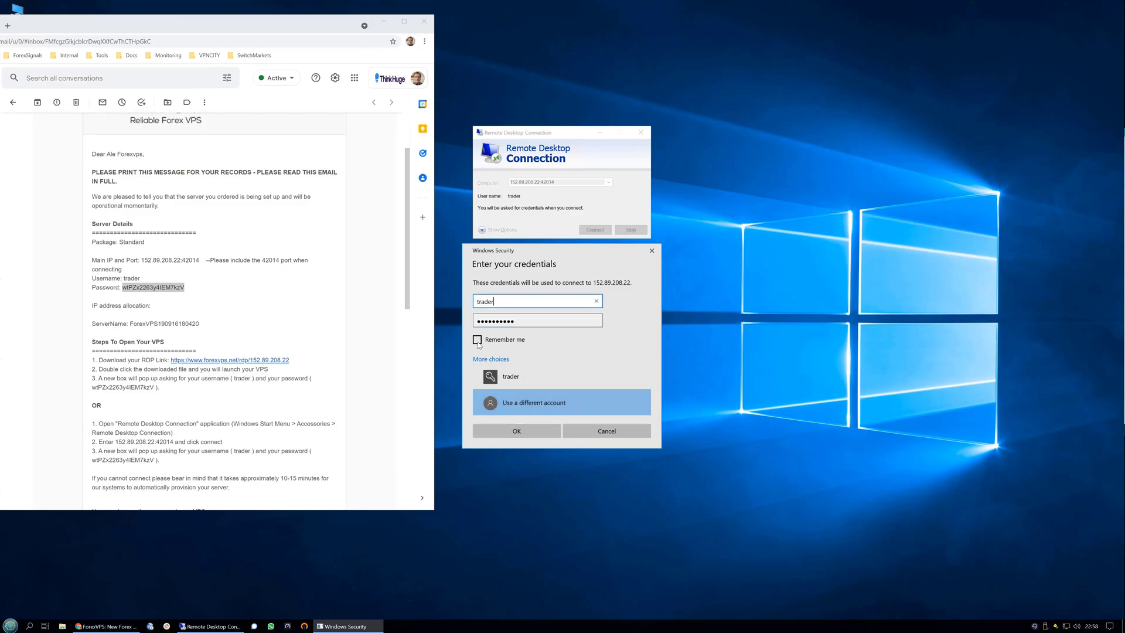
pyautogui.click(478, 341)
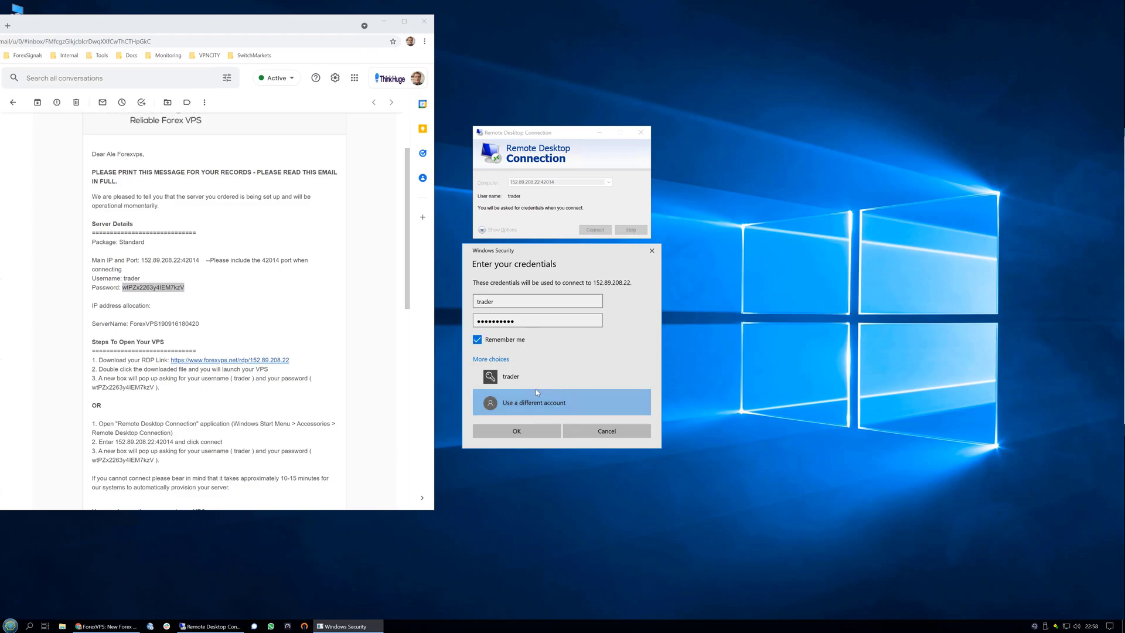
# Submit the credentials, then minimize the browser and the remote session.
pyautogui.click(517, 432)
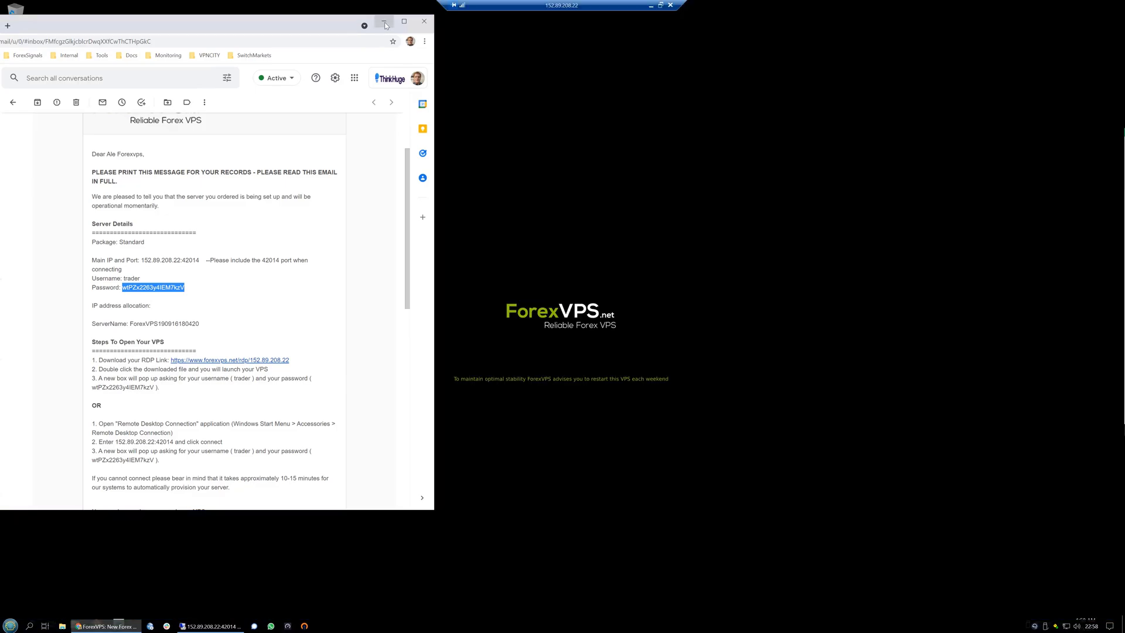
pyautogui.click(385, 23)
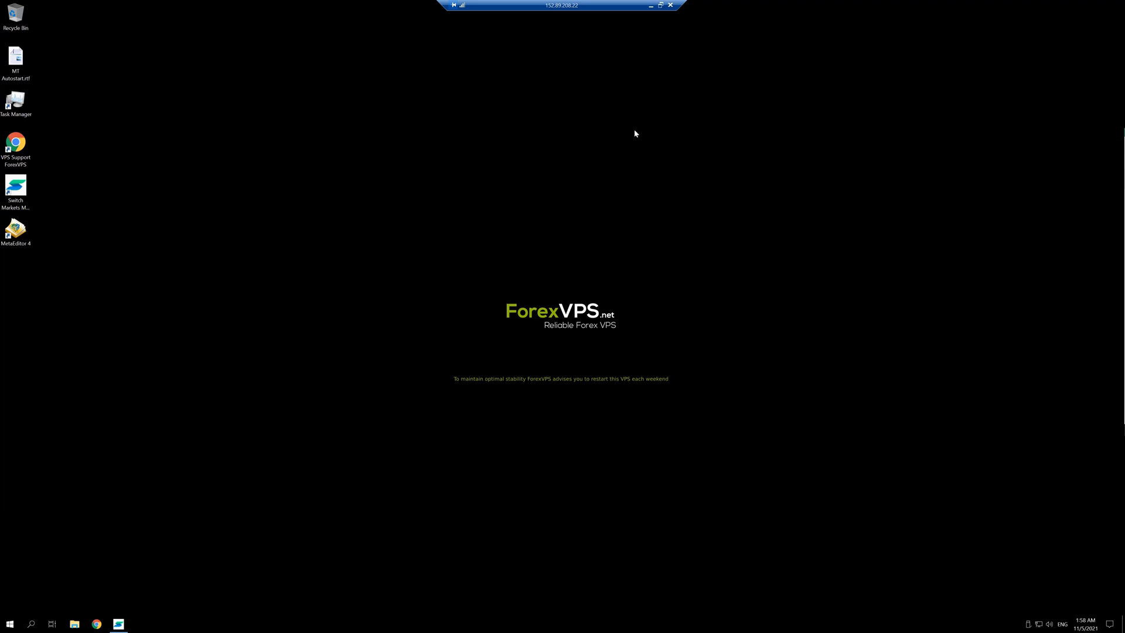
pyautogui.click(650, 5)
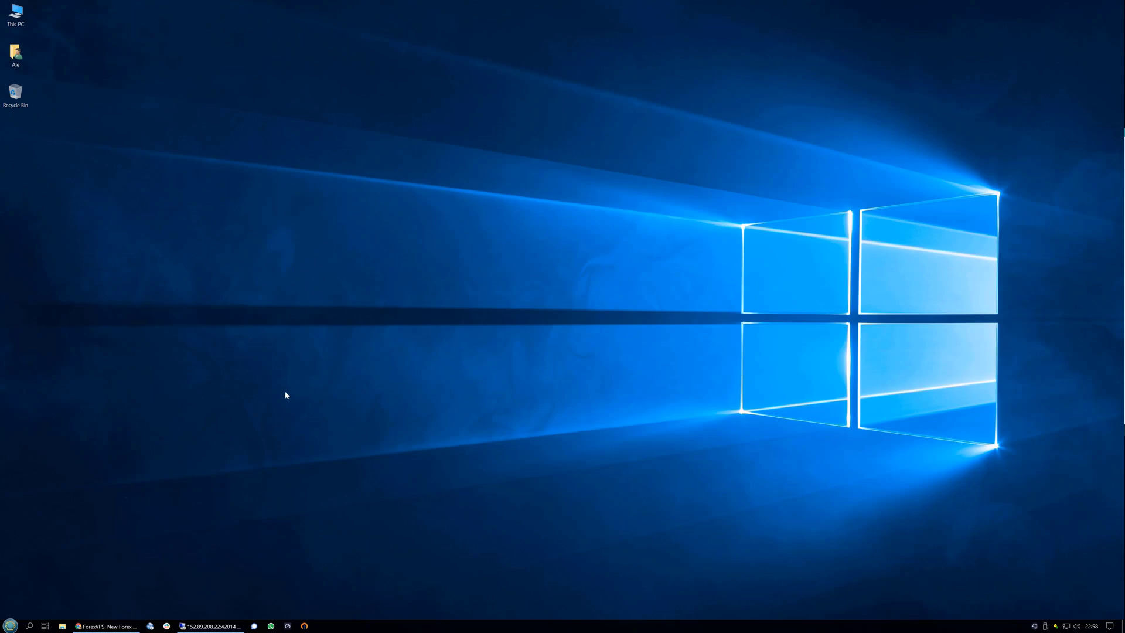
# Pin 152.89.208.22:42014 to the Remote Desktop jump list and restore the session.
pyautogui.rightClick(204, 629)
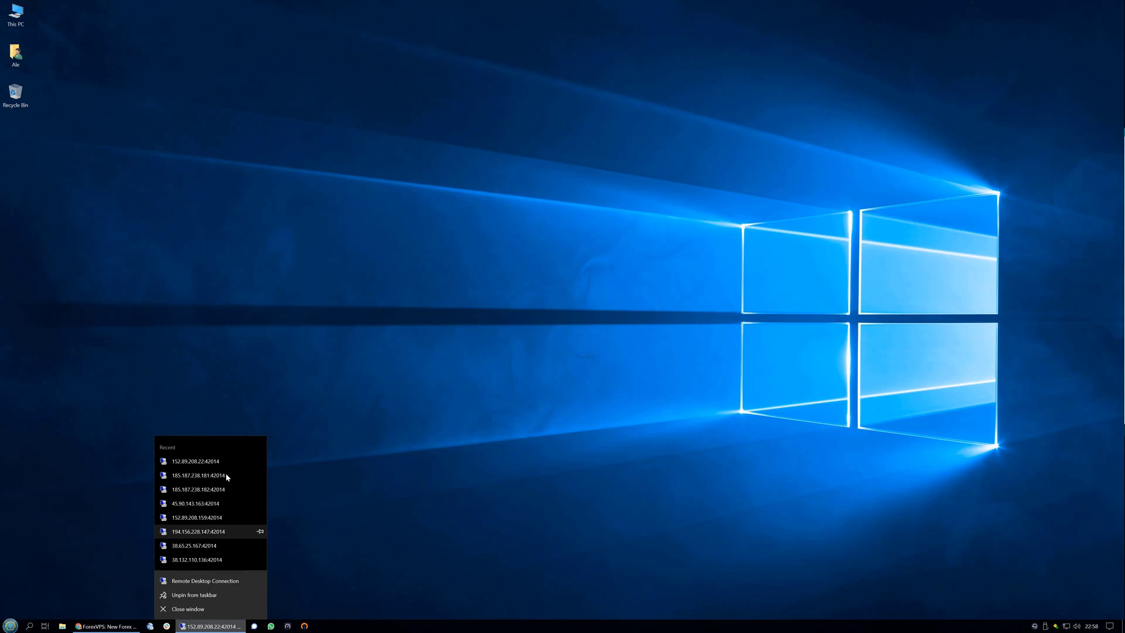
pyautogui.click(260, 462)
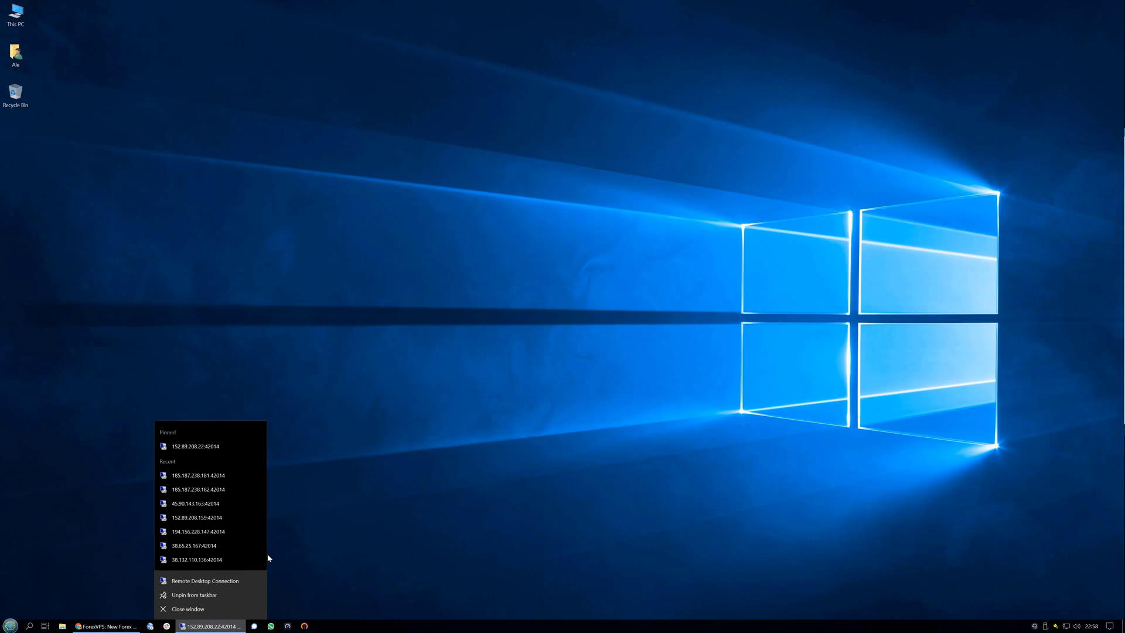
pyautogui.click(212, 626)
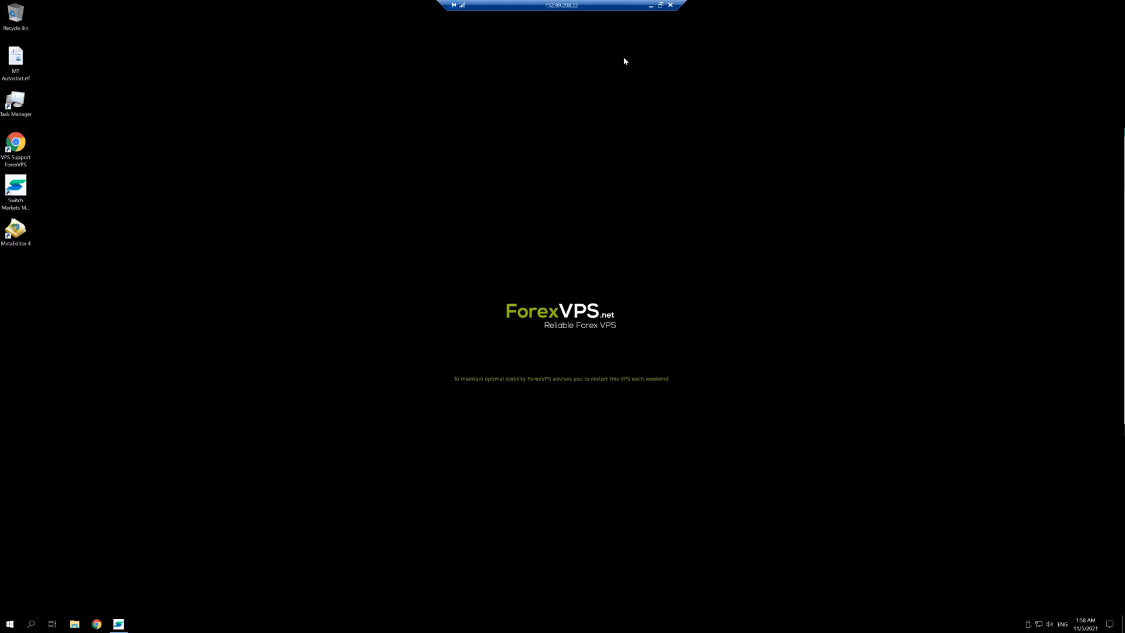
# Close the session and reconnect through the pinned 152.89.208.22:42014 jump-list entry.
pyautogui.click(672, 7)
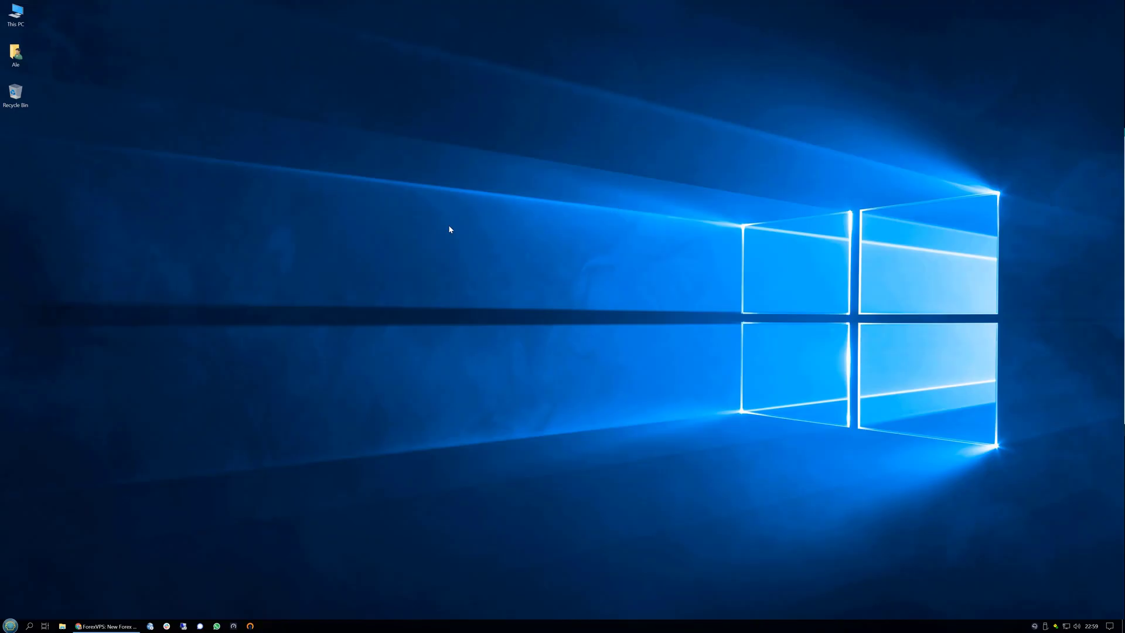
pyautogui.rightClick(183, 627)
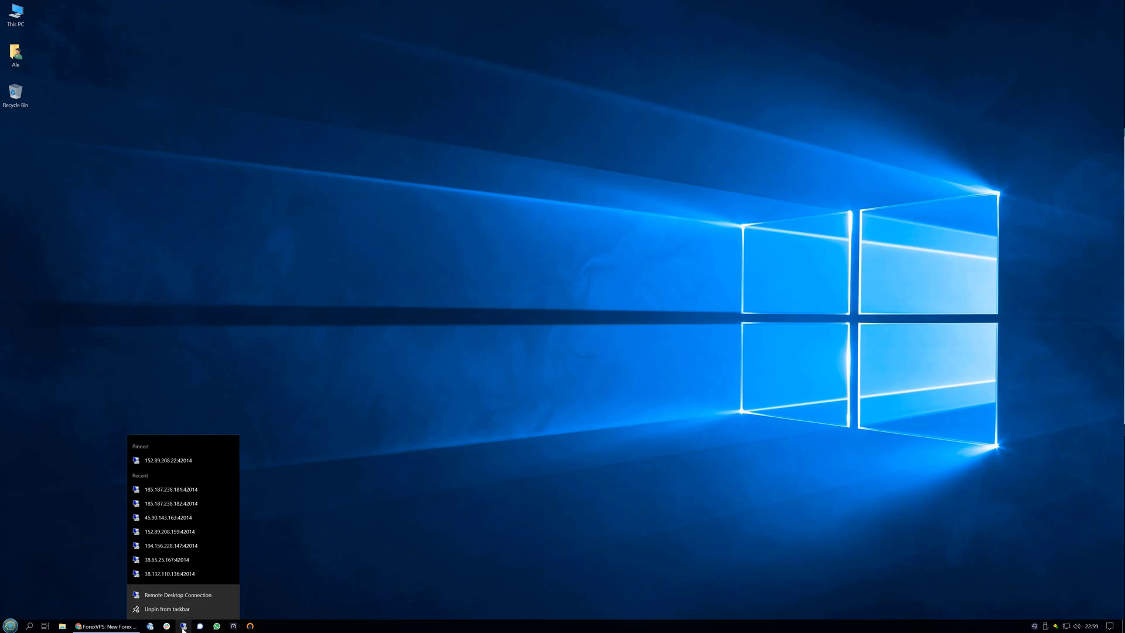
pyautogui.click(191, 489)
pyautogui.rightClick(184, 629)
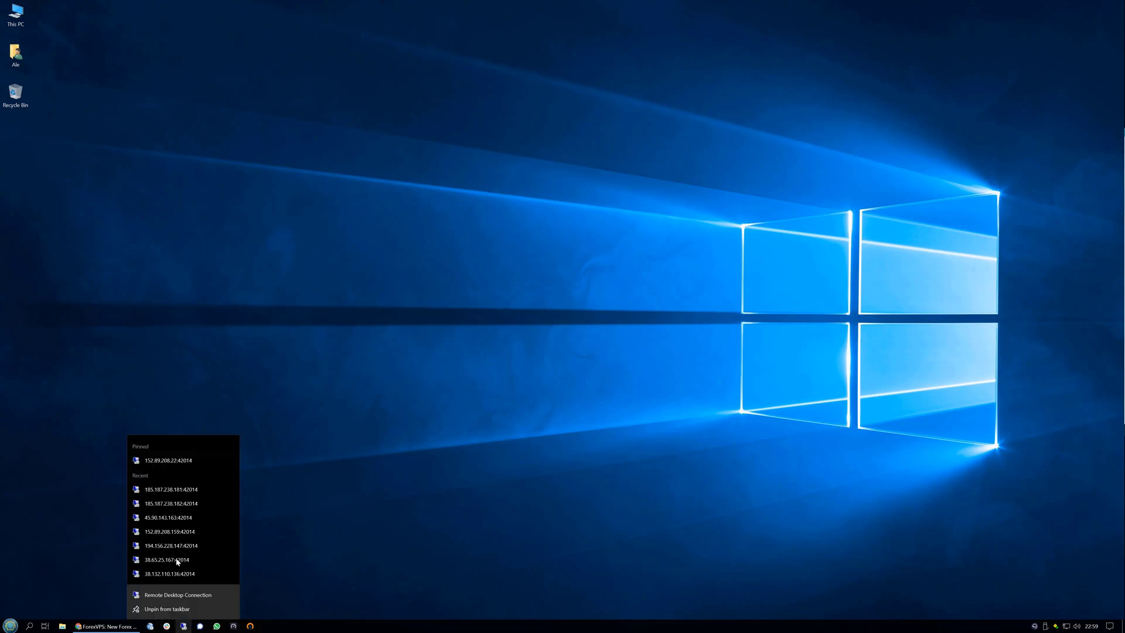
pyautogui.click(176, 462)
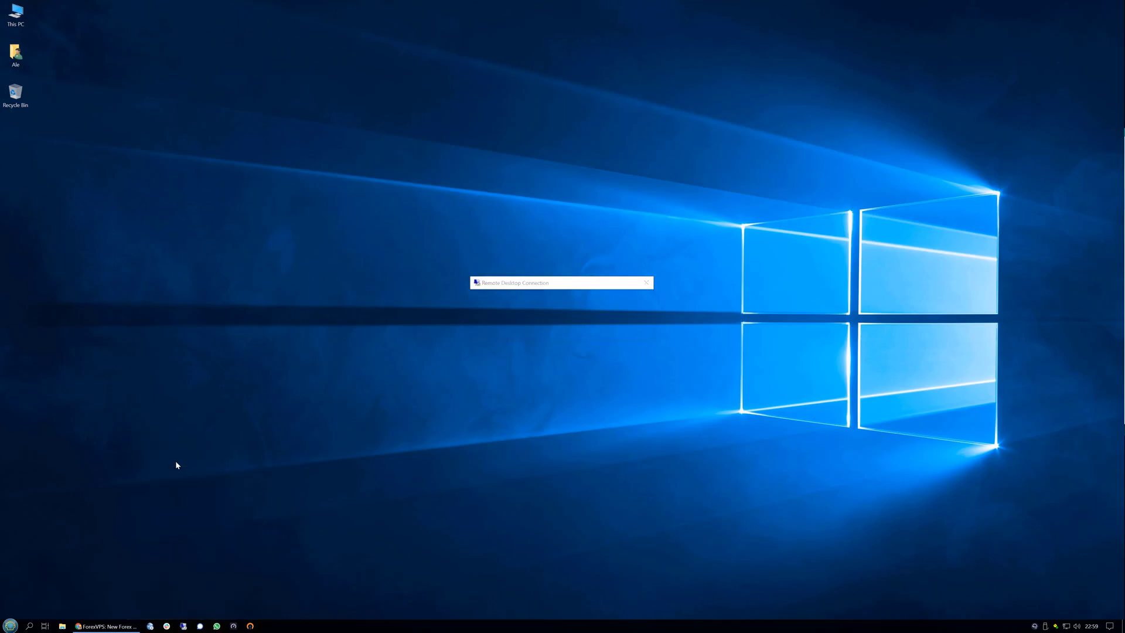